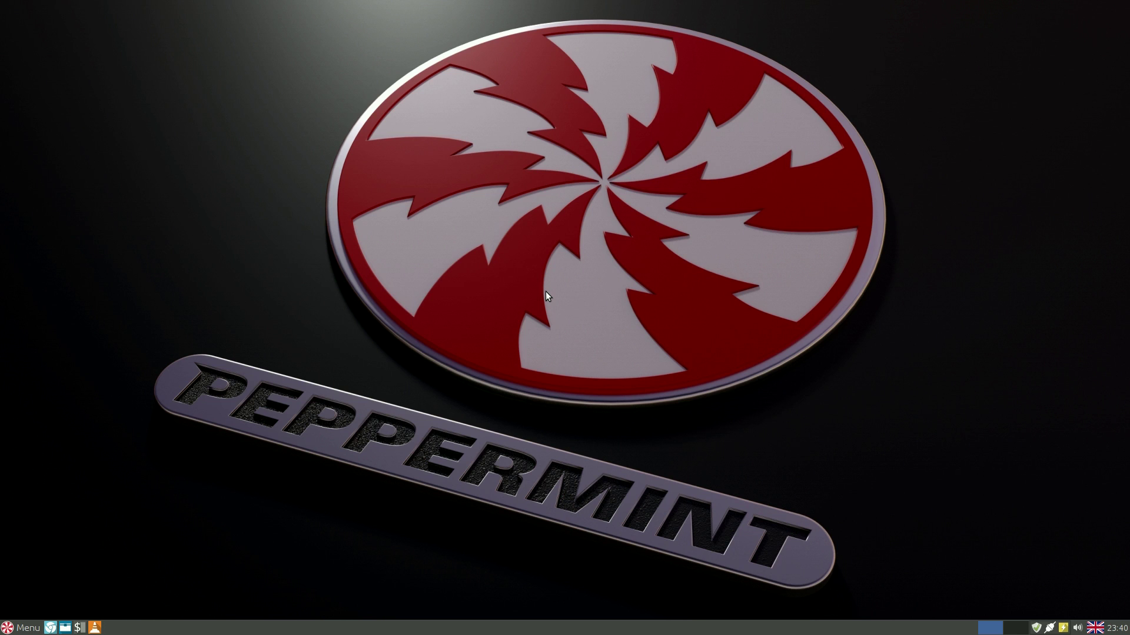
Step: Launch AbiWord from the applications menu and close its blank document
{"action": "left_click", "coordinate": [20, 629]}
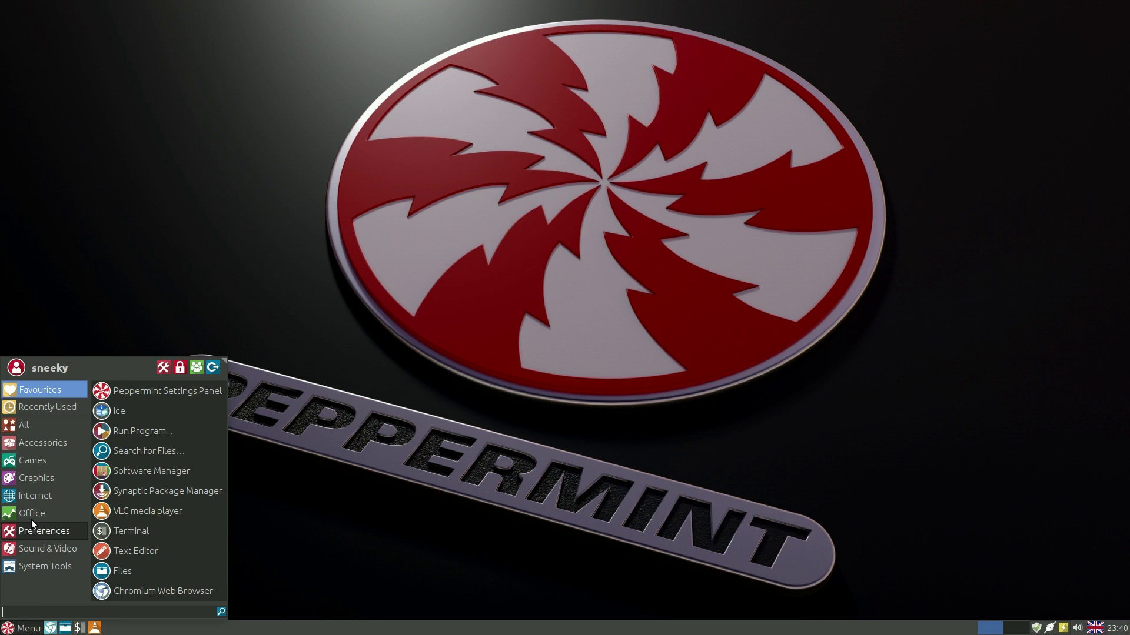
{"action": "left_click", "coordinate": [119, 391]}
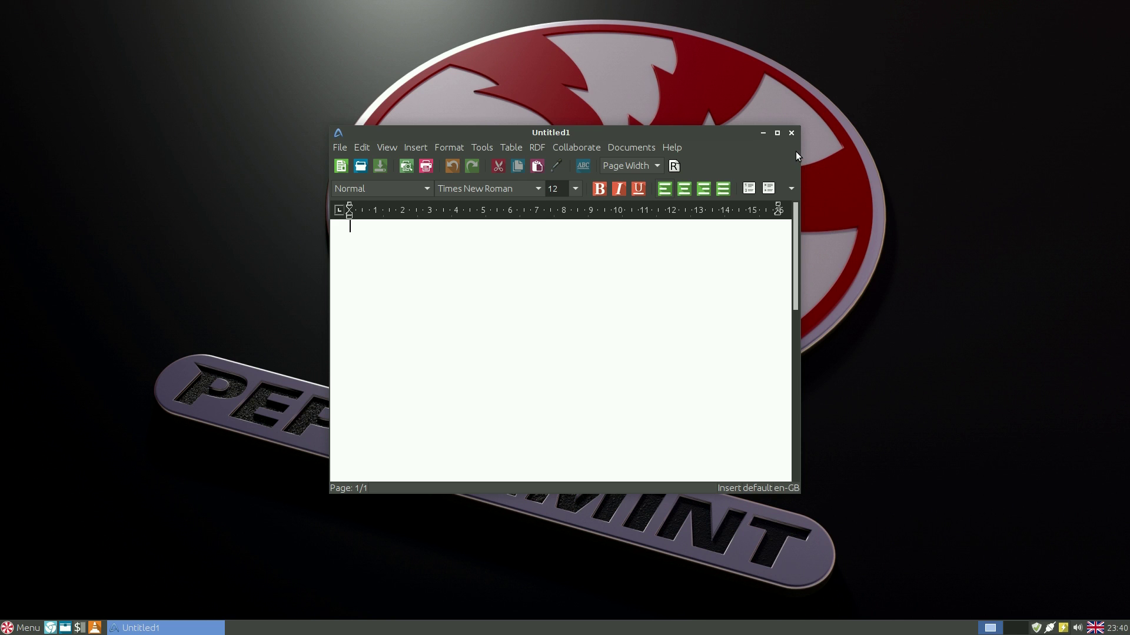
{"action": "left_click", "coordinate": [792, 132]}
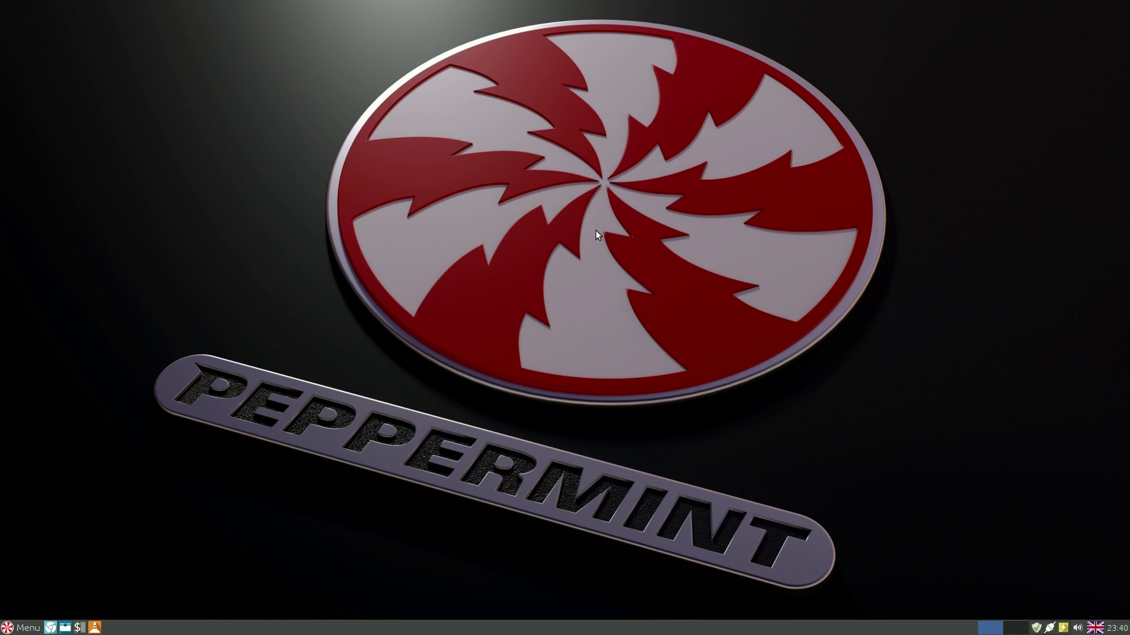
Step: Run htop in a new terminal window, then close that terminal
{"action": "left_click", "coordinate": [23, 627]}
{"action": "left_click", "coordinate": [406, 455]}
{"action": "left_click", "coordinate": [80, 627]}
{"action": "type", "text": "h"}
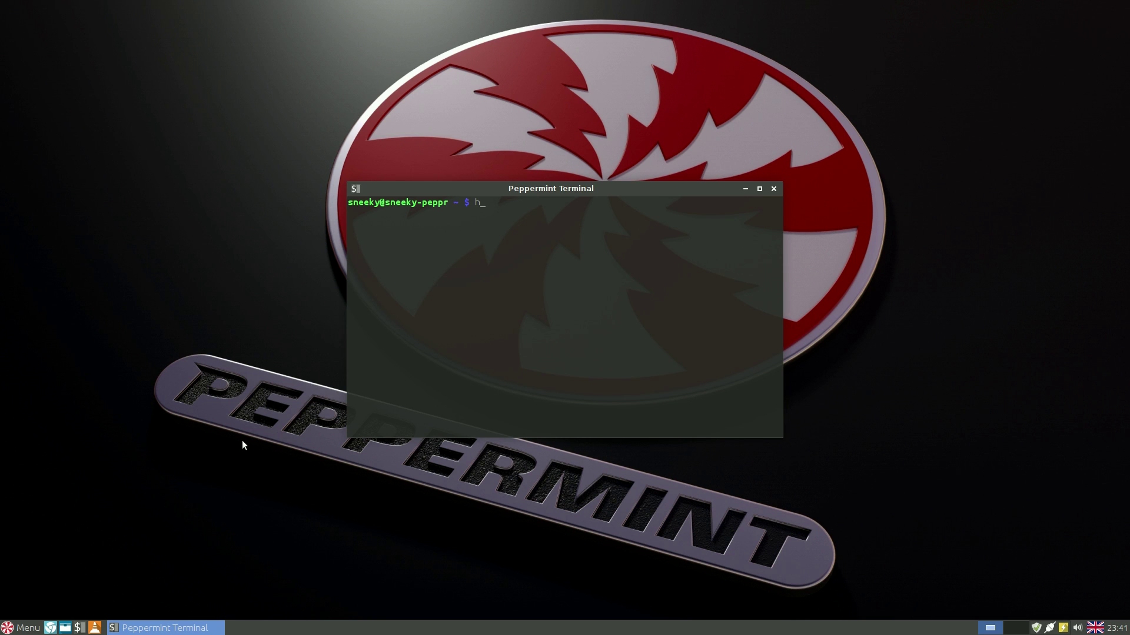
{"action": "type", "text": "top"}
{"action": "key", "text": "Return"}
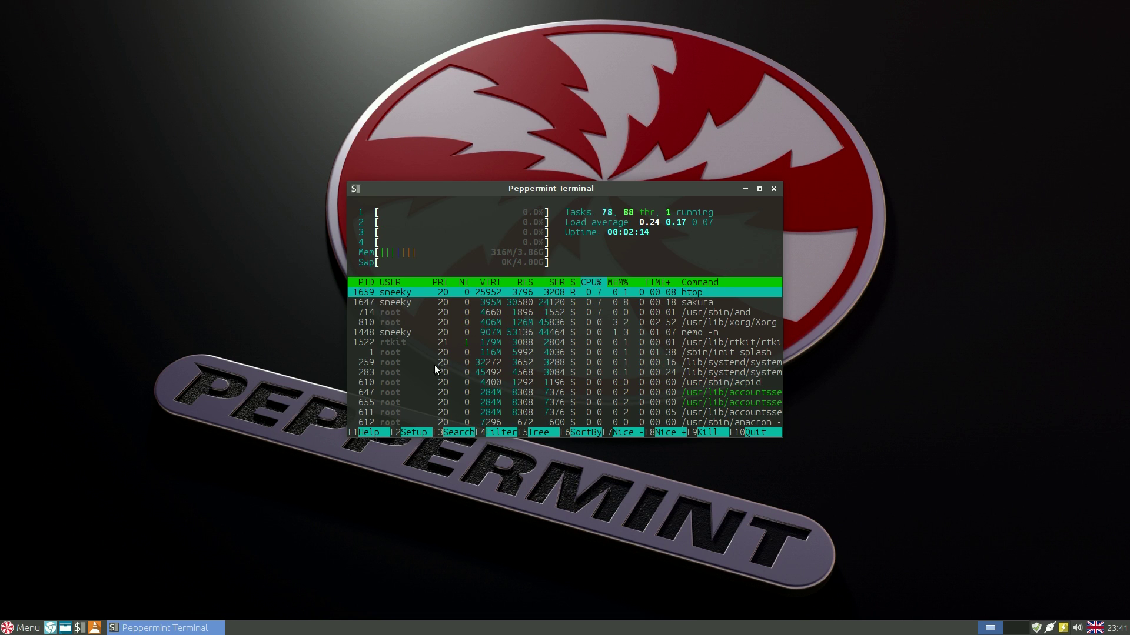
{"action": "left_click_drag", "start_coordinate": [563, 189], "coordinate": [579, 158]}
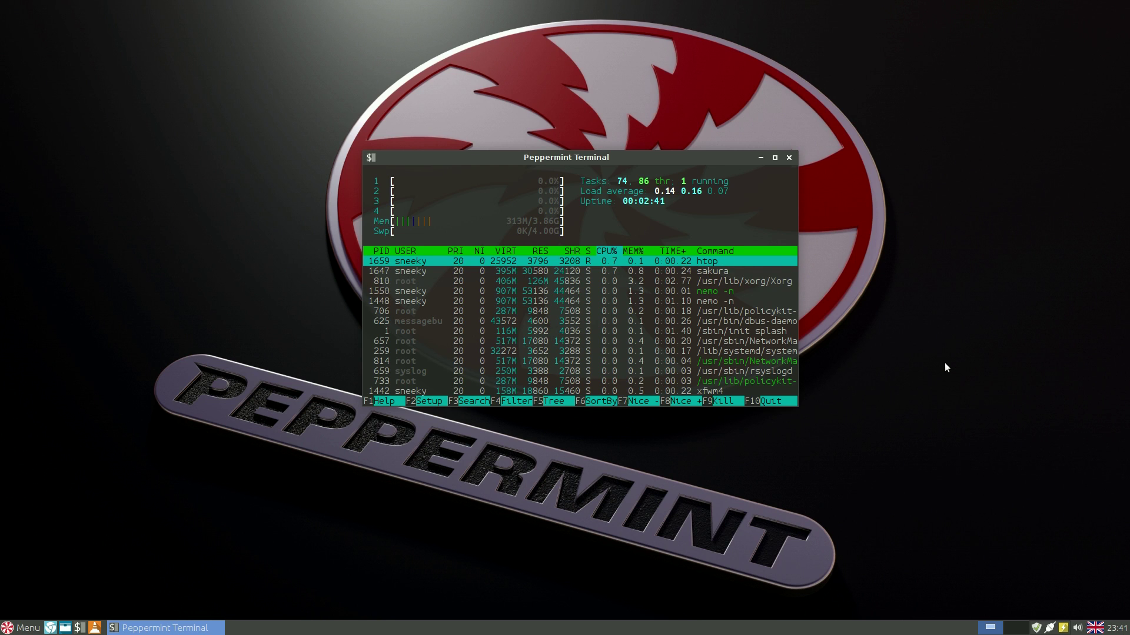
{"action": "left_click", "coordinate": [786, 160]}
{"action": "left_click", "coordinate": [644, 324]}
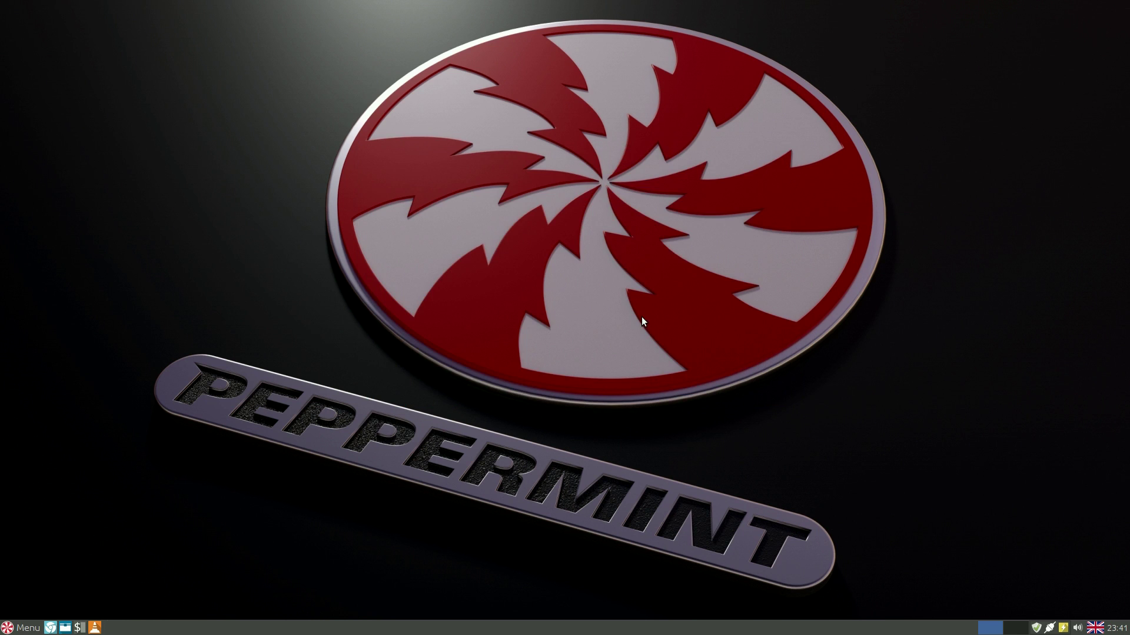
Step: Open Firefox, visit the Peppermint home website, and close the browser
{"action": "left_click", "coordinate": [22, 628]}
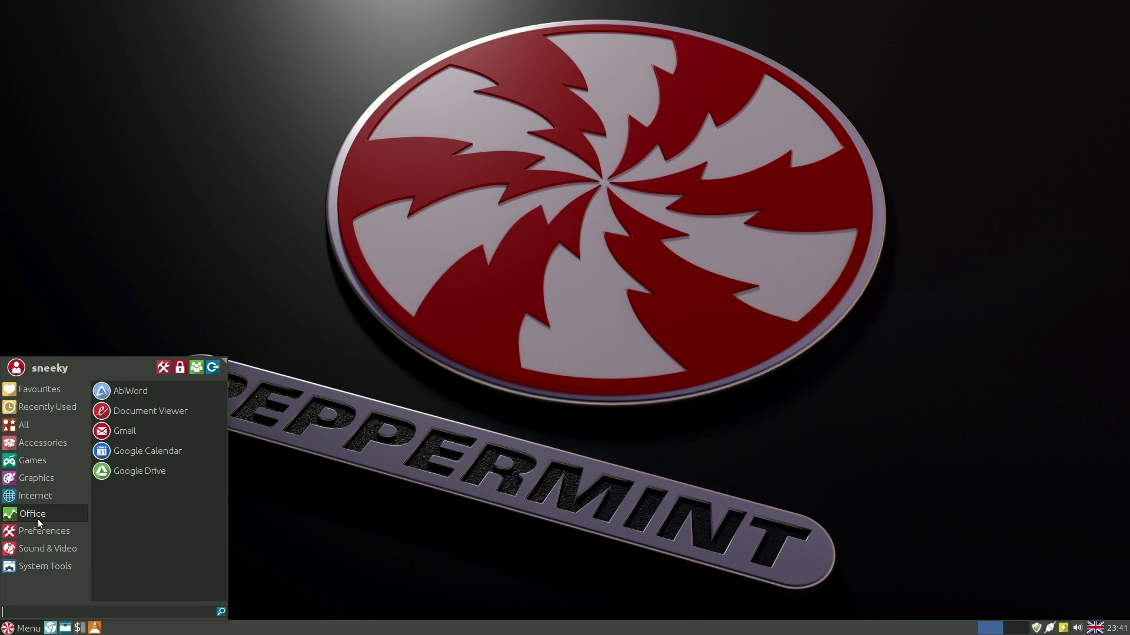
{"action": "mouse_move", "coordinate": [35, 496]}
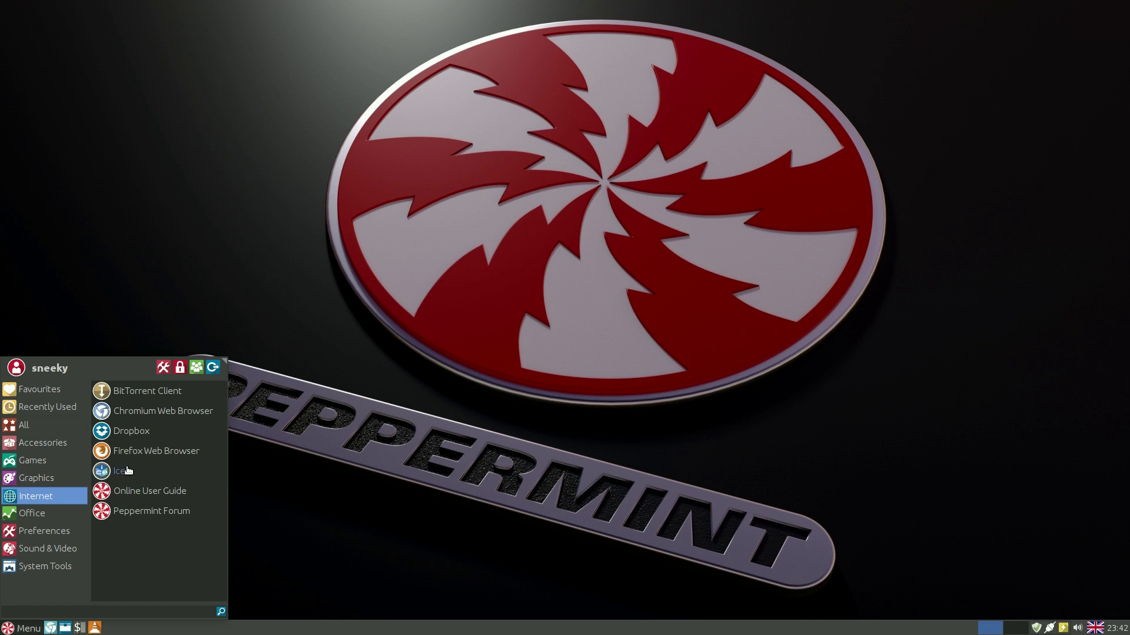
{"action": "left_click", "coordinate": [138, 453]}
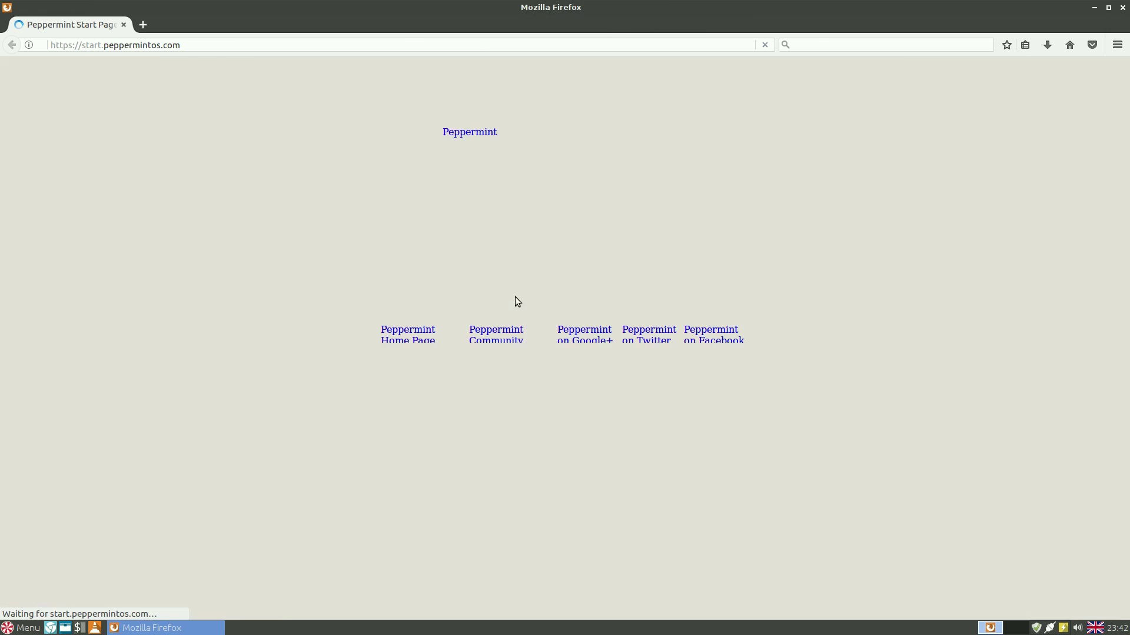
{"action": "left_click", "coordinate": [404, 335]}
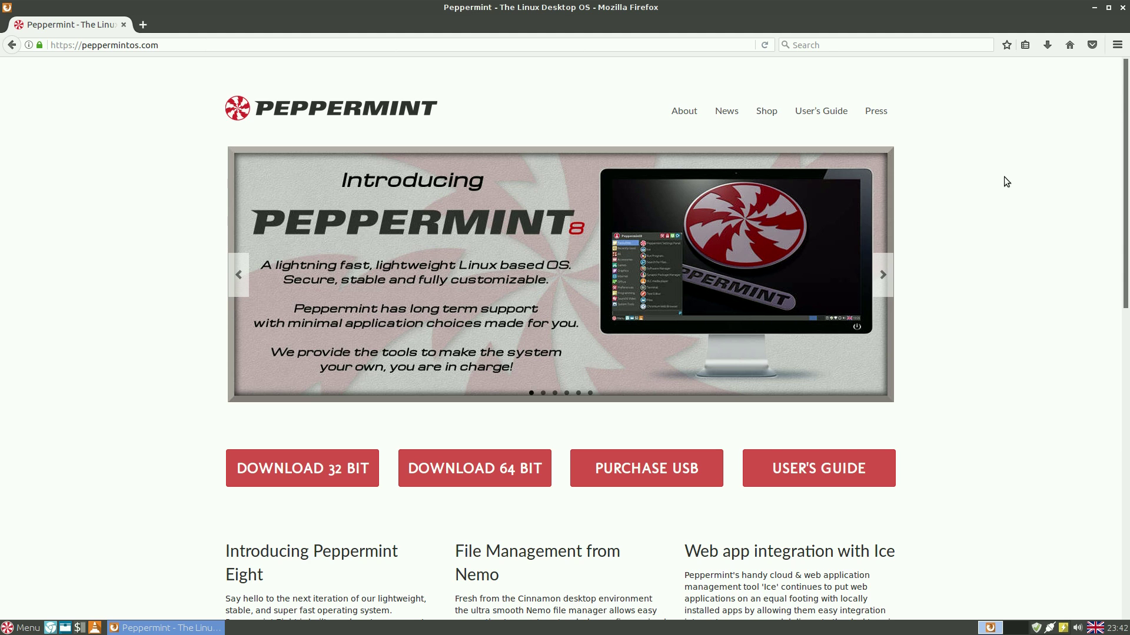
{"action": "left_click", "coordinate": [1122, 7]}
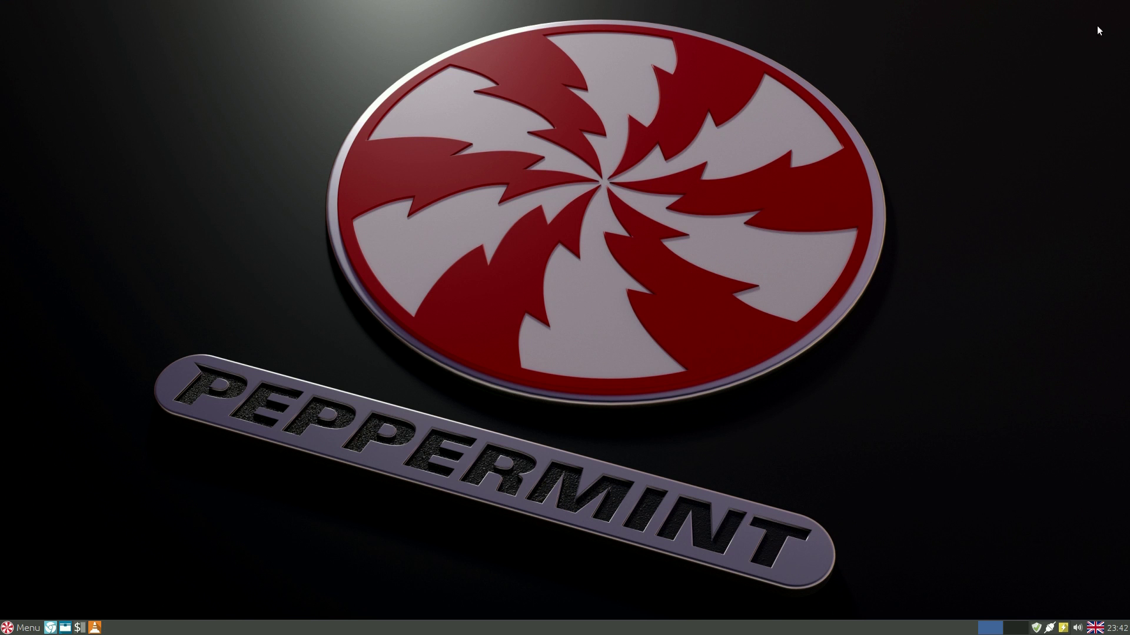
Step: Open Customize Look and Feel from the Peppermint Settings Panel
{"action": "left_click", "coordinate": [21, 627]}
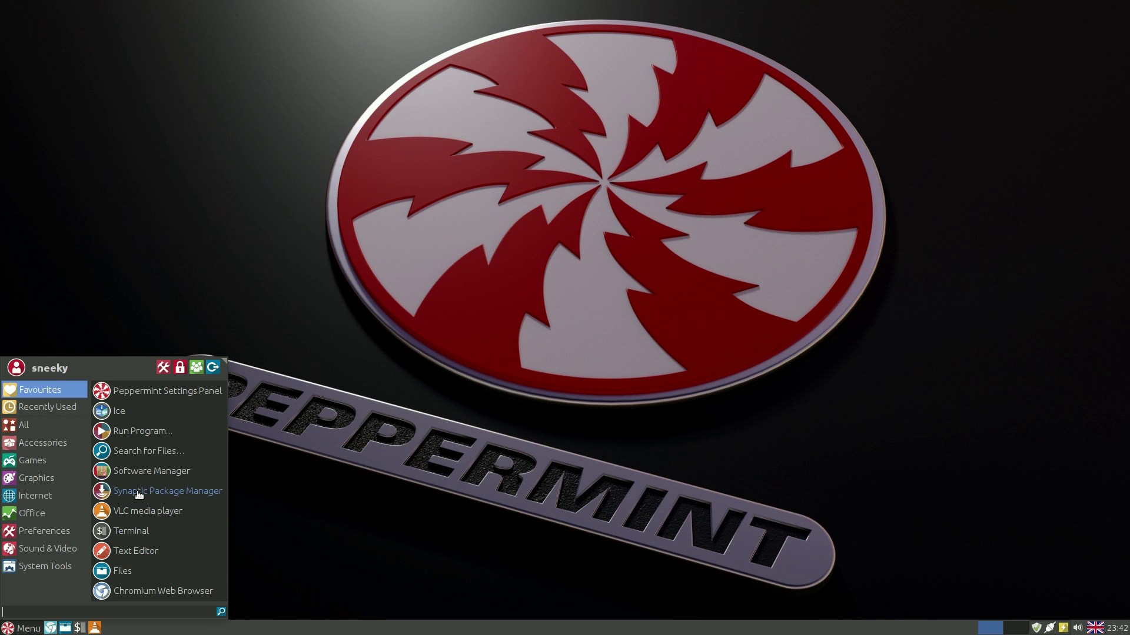
{"action": "left_click", "coordinate": [148, 392]}
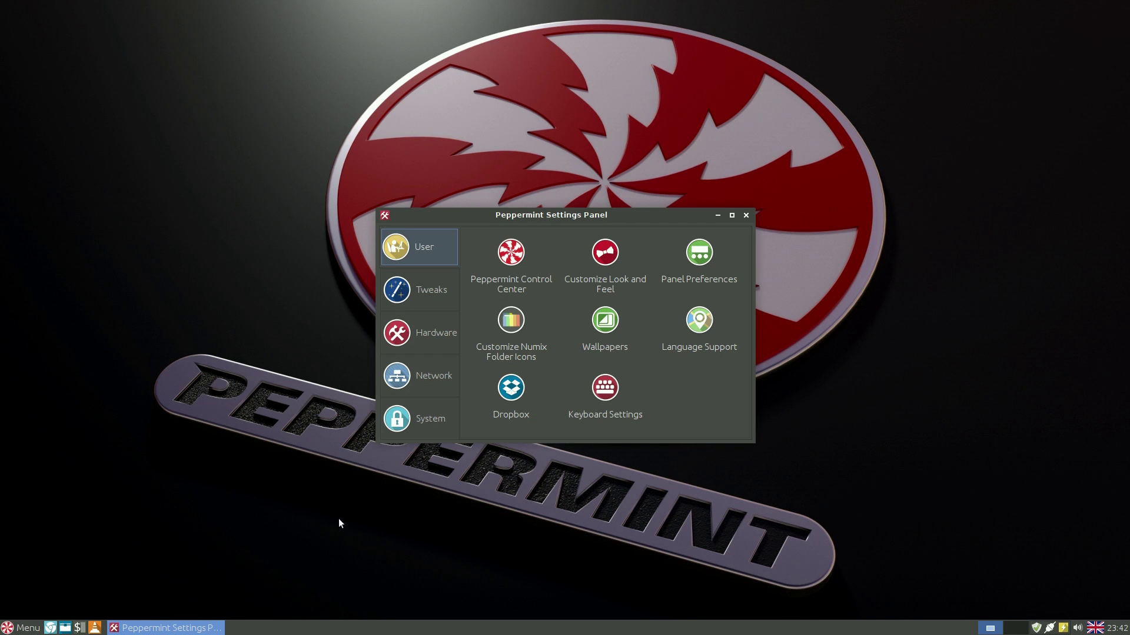
{"action": "left_click", "coordinate": [606, 257]}
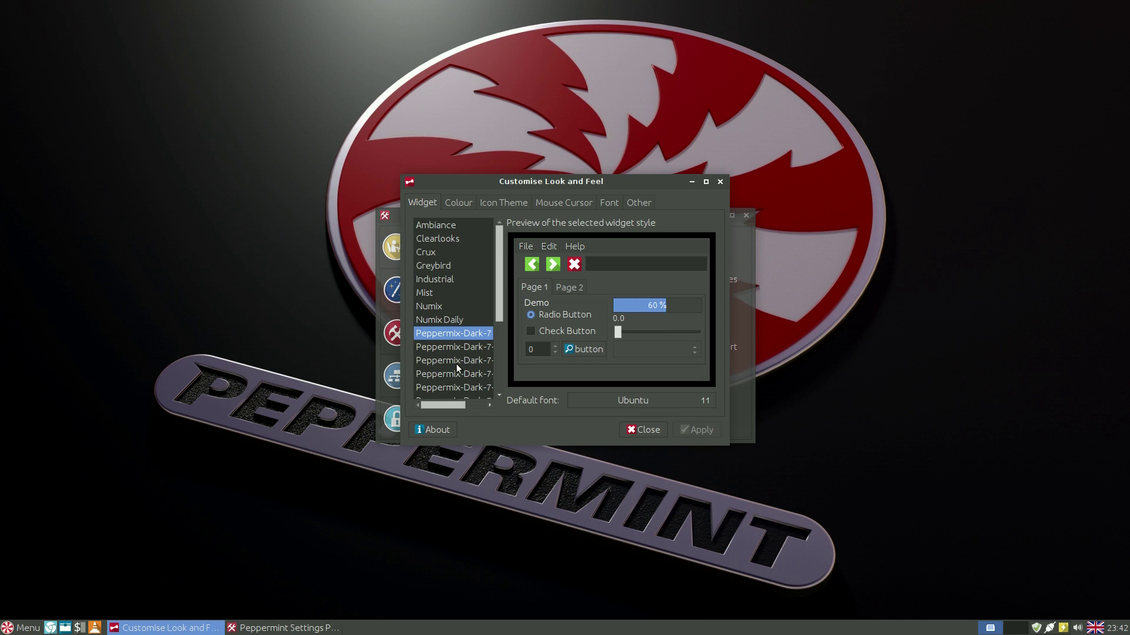
{"action": "left_click_drag", "start_coordinate": [455, 407], "coordinate": [485, 406]}
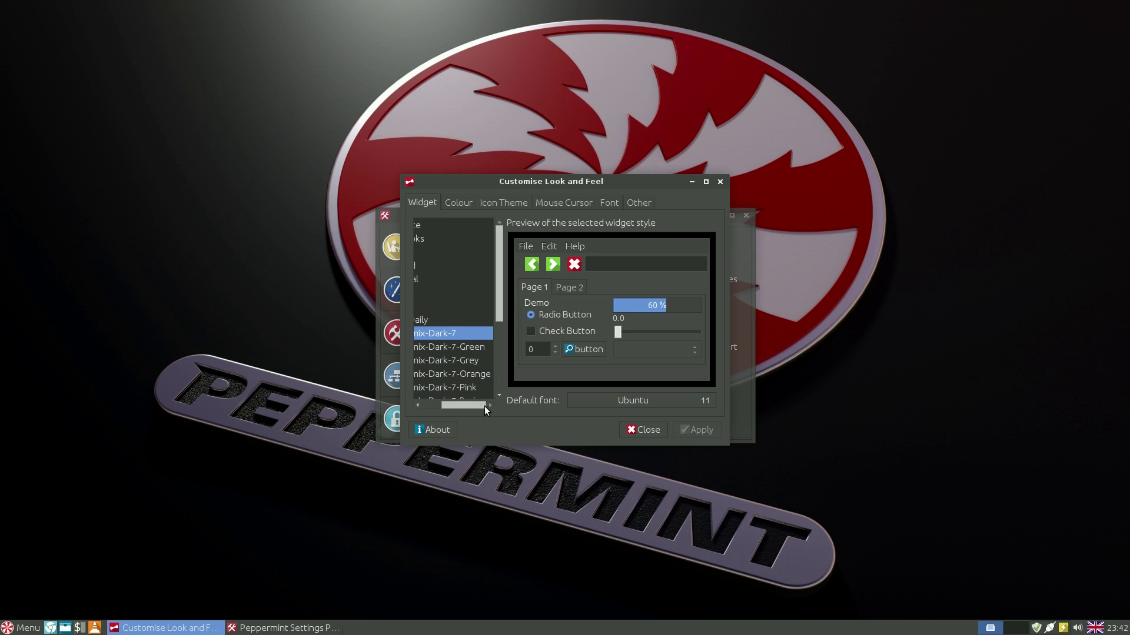
Step: Preview the Green, Grey, Orange, Pink and Red Peppermix Dark-7 widget themes
{"action": "left_click", "coordinate": [455, 347]}
{"action": "left_click", "coordinate": [451, 361]}
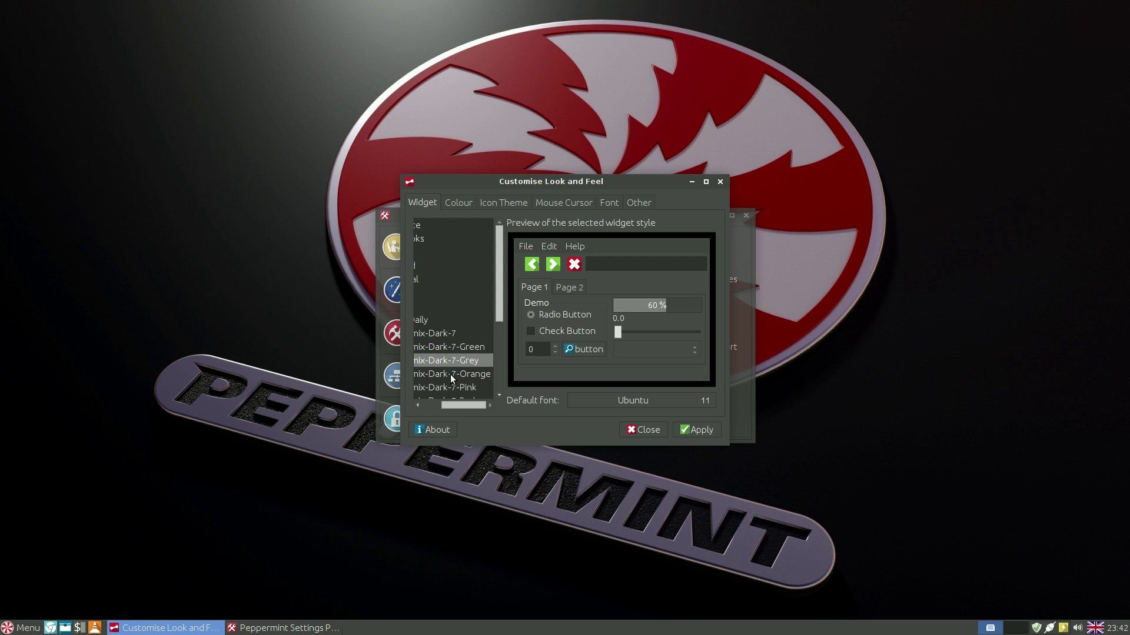
{"action": "left_click", "coordinate": [450, 375]}
{"action": "left_click", "coordinate": [448, 390]}
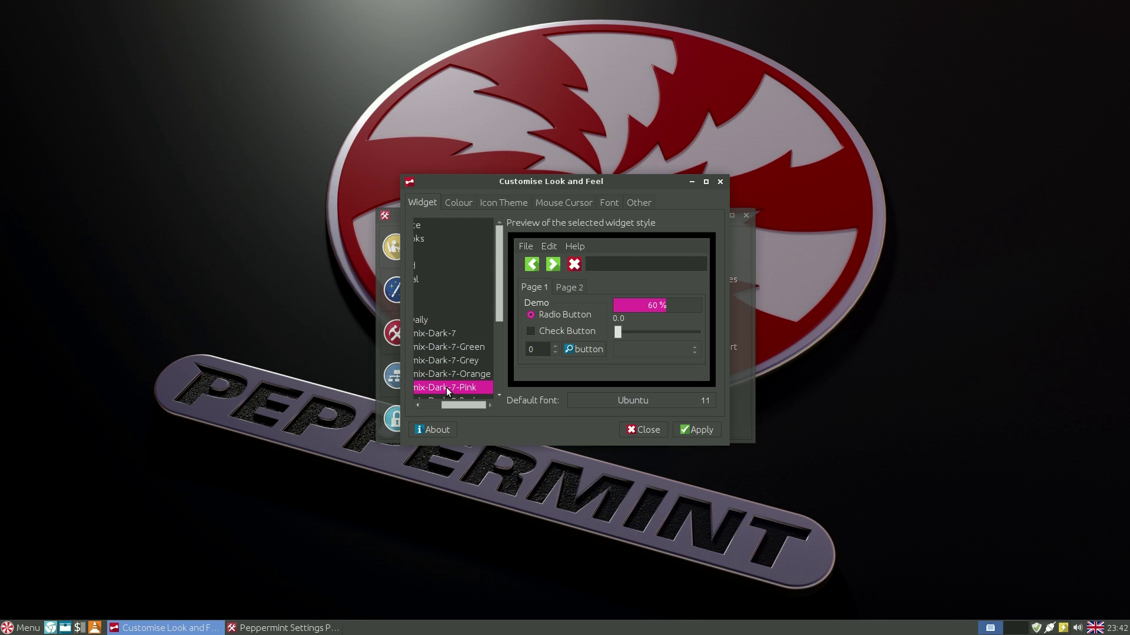
{"action": "scroll", "coordinate": [454, 366], "scroll_direction": "down", "scroll_amount": 2}
{"action": "left_click", "coordinate": [460, 344]}
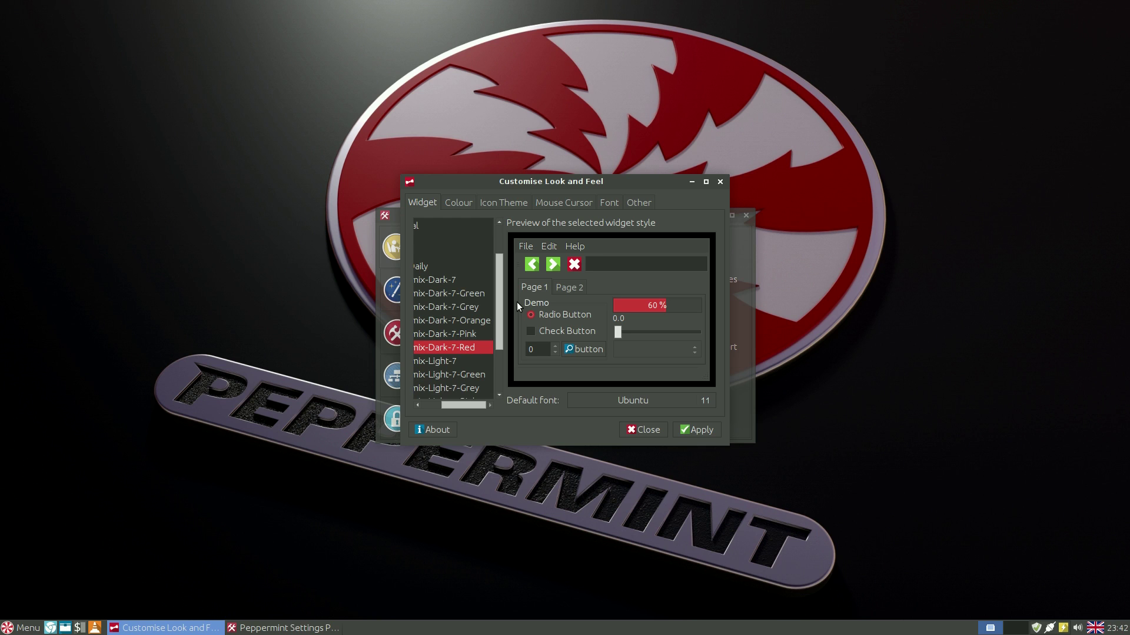
{"action": "left_click", "coordinate": [458, 203]}
Step: Preview Numix Square Light, Numix Square, Numix Light and Ubuntu-Mono-Dark icon themes, then close the window
{"action": "left_click", "coordinate": [493, 202]}
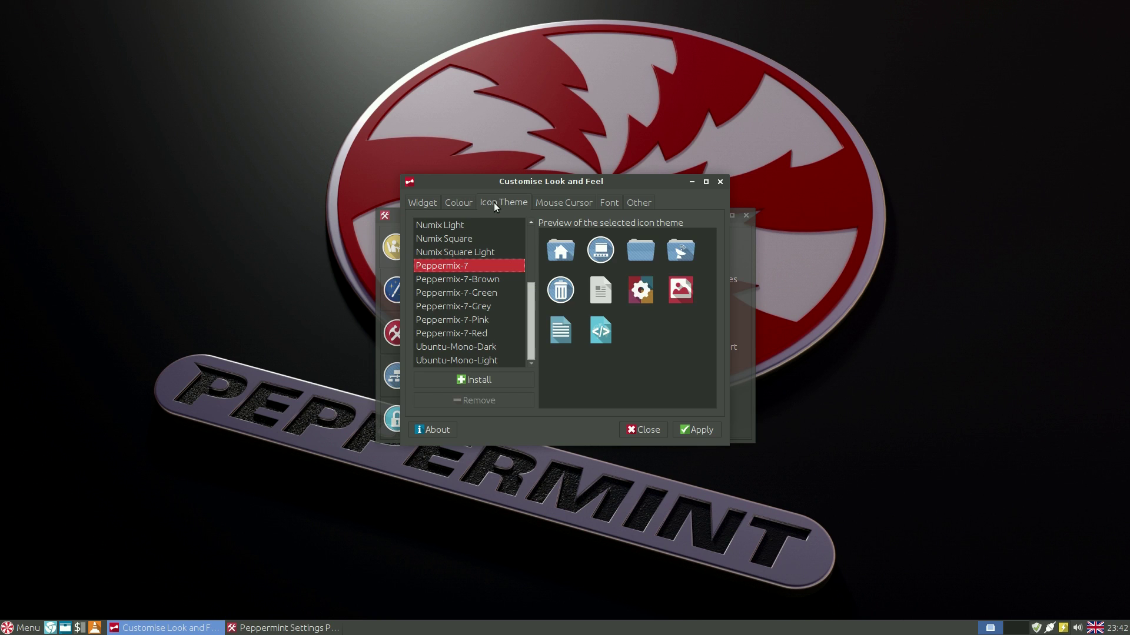
{"action": "left_click", "coordinate": [460, 251]}
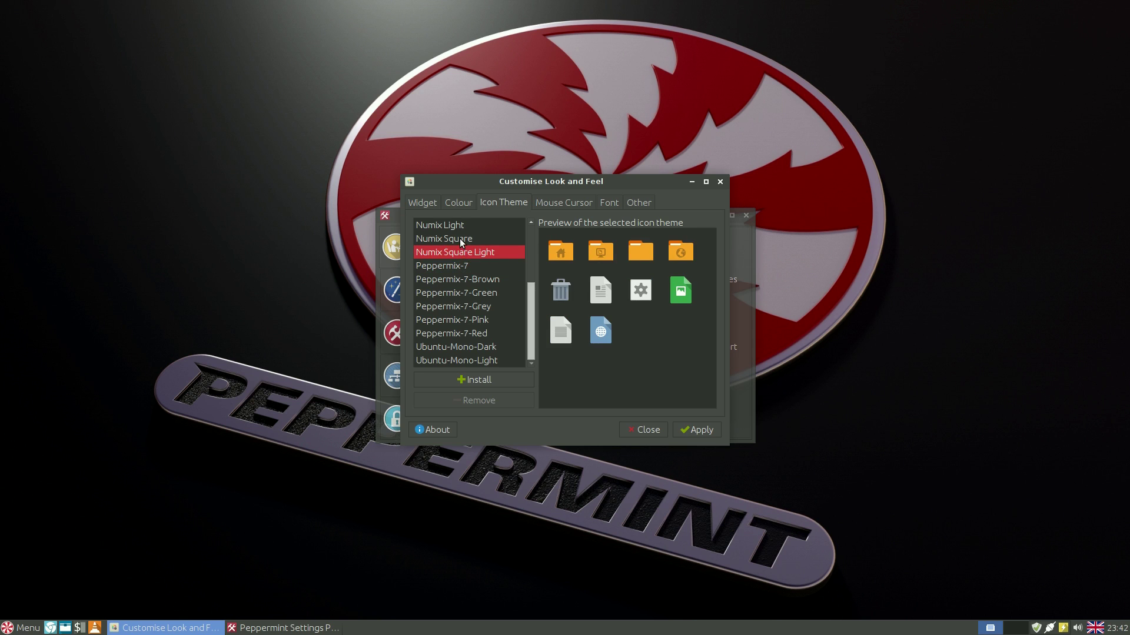
{"action": "left_click", "coordinate": [460, 238]}
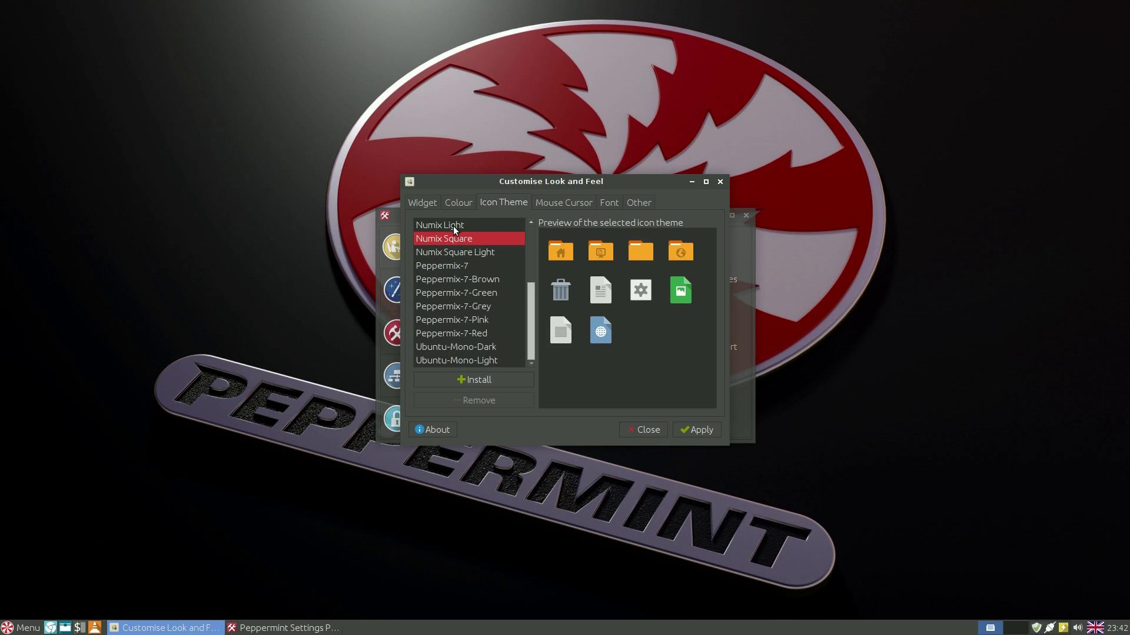
{"action": "left_click", "coordinate": [452, 225]}
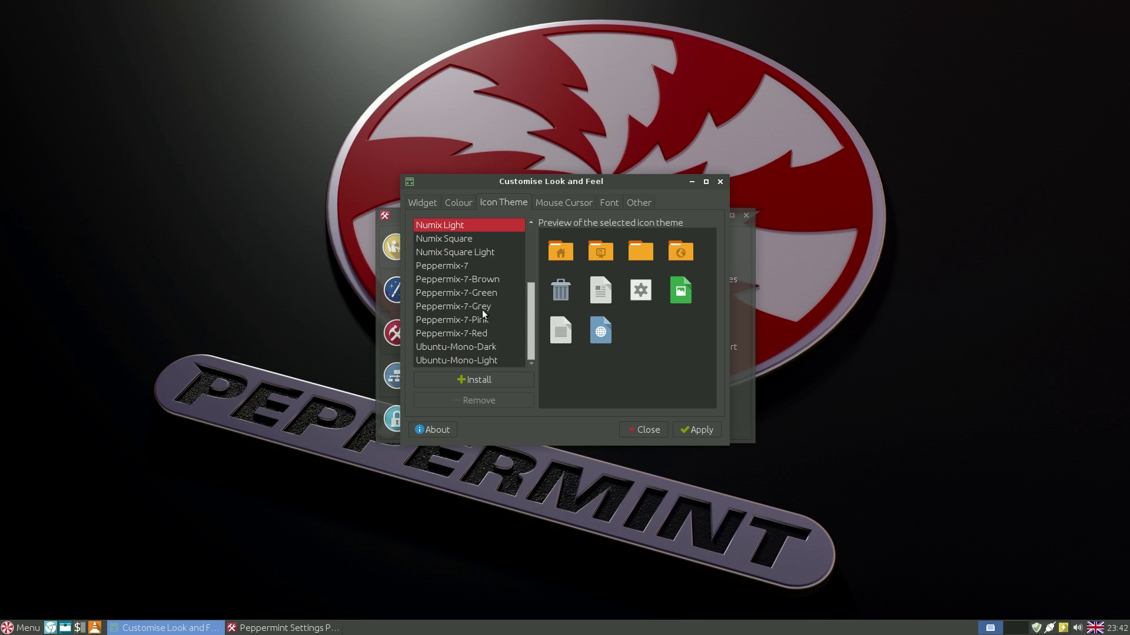
{"action": "left_click", "coordinate": [457, 344]}
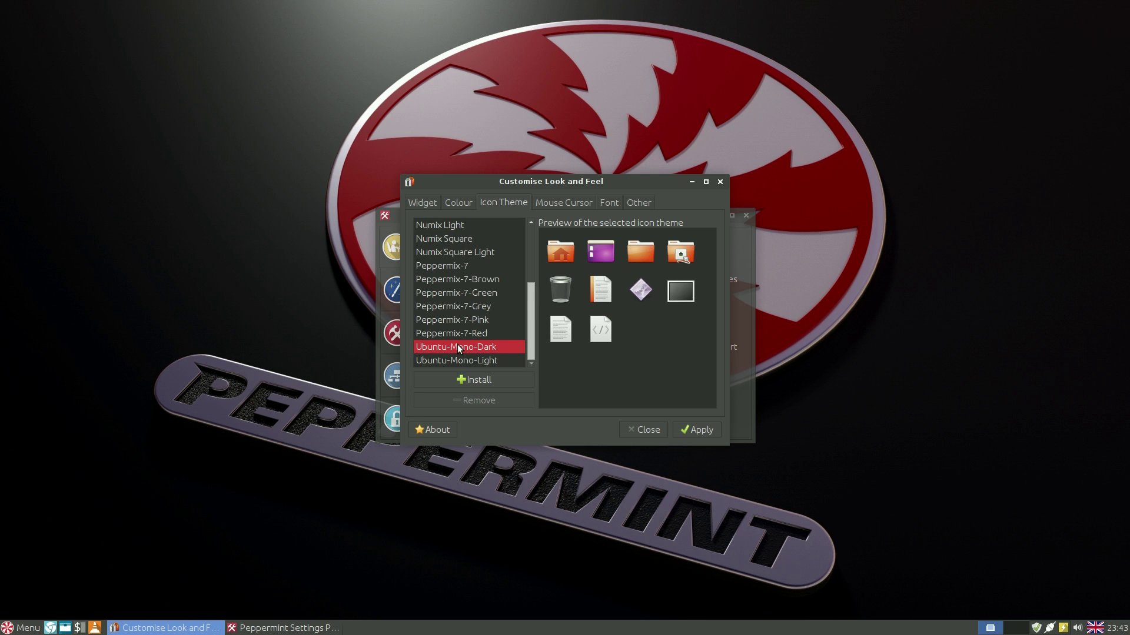
{"action": "left_click", "coordinate": [642, 430]}
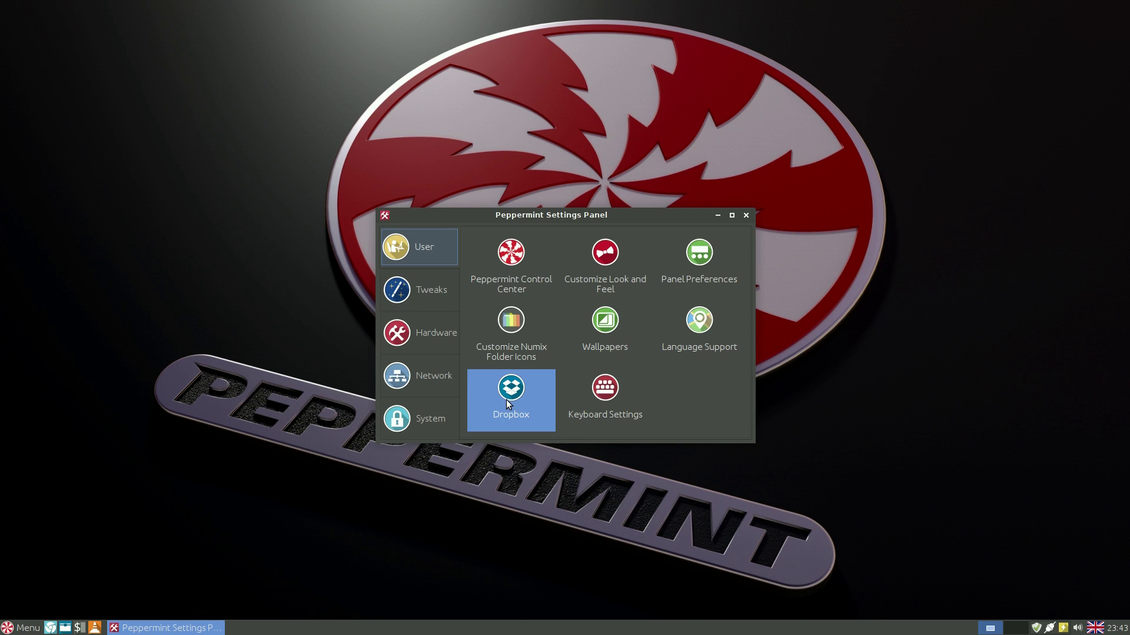
{"action": "left_click", "coordinate": [702, 259]}
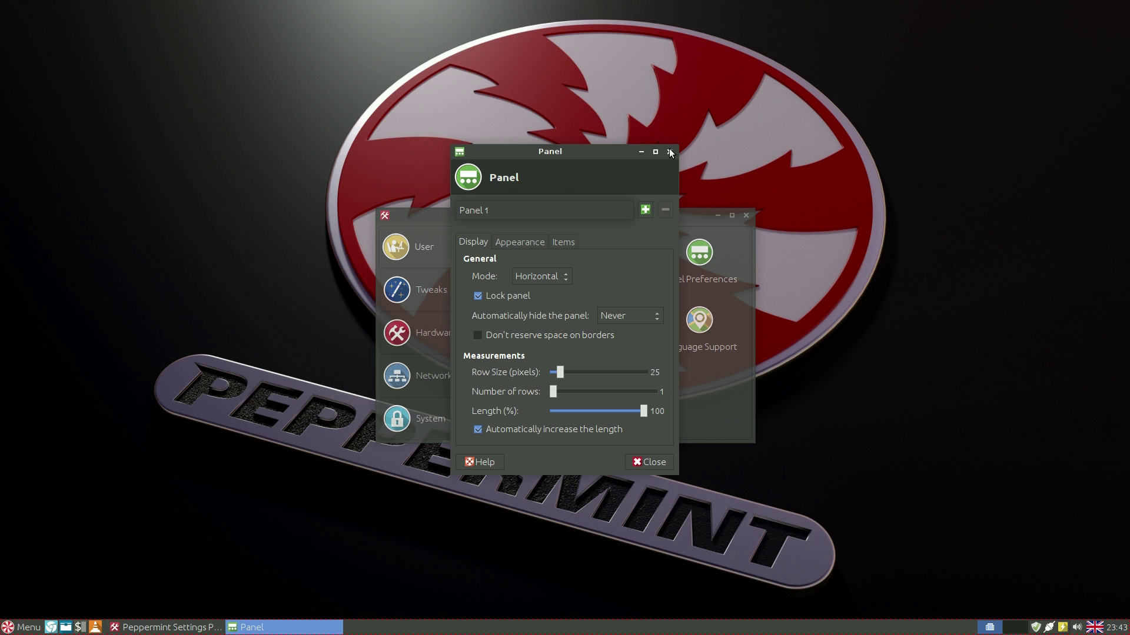
{"action": "left_click", "coordinate": [640, 462]}
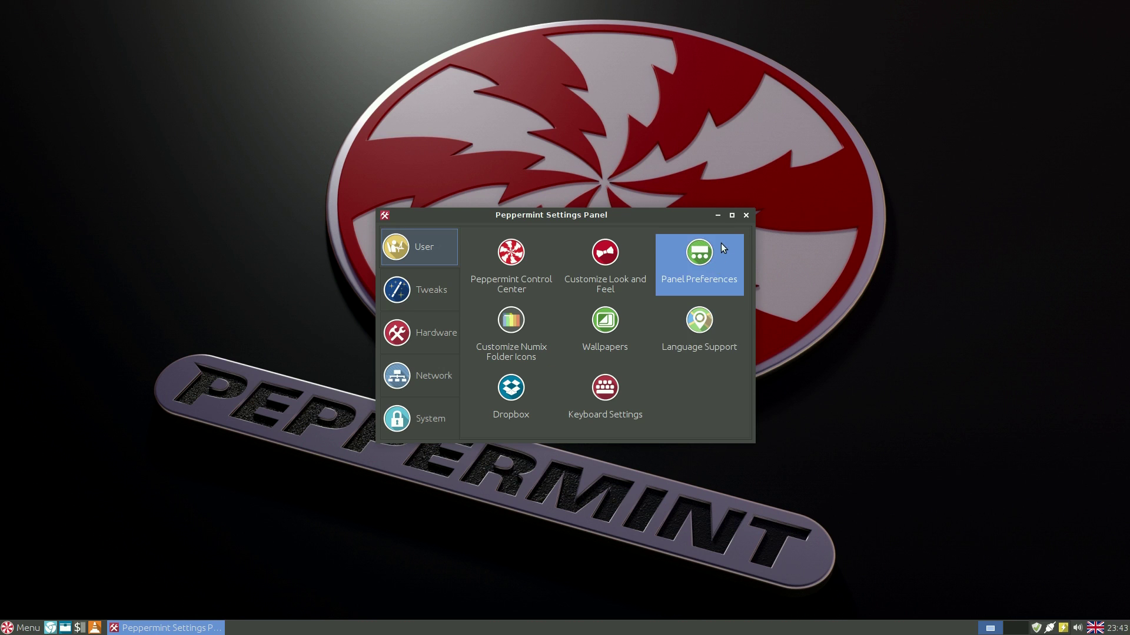
Step: Close the Peppermint Settings Panel window to reveal the bare desktop
{"action": "left_click", "coordinate": [746, 215]}
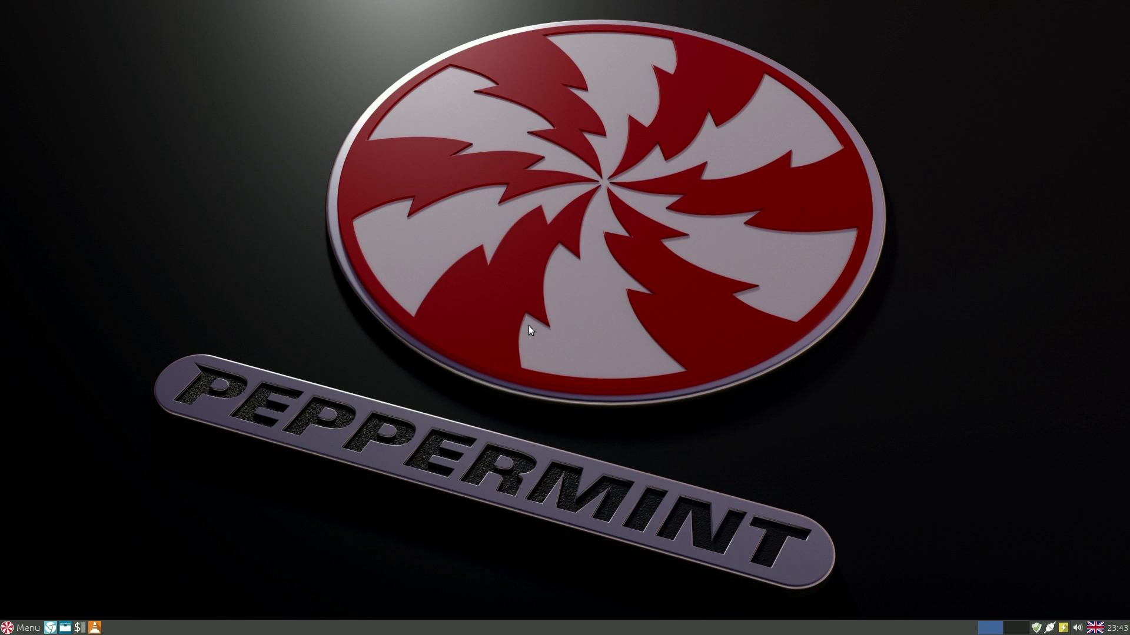